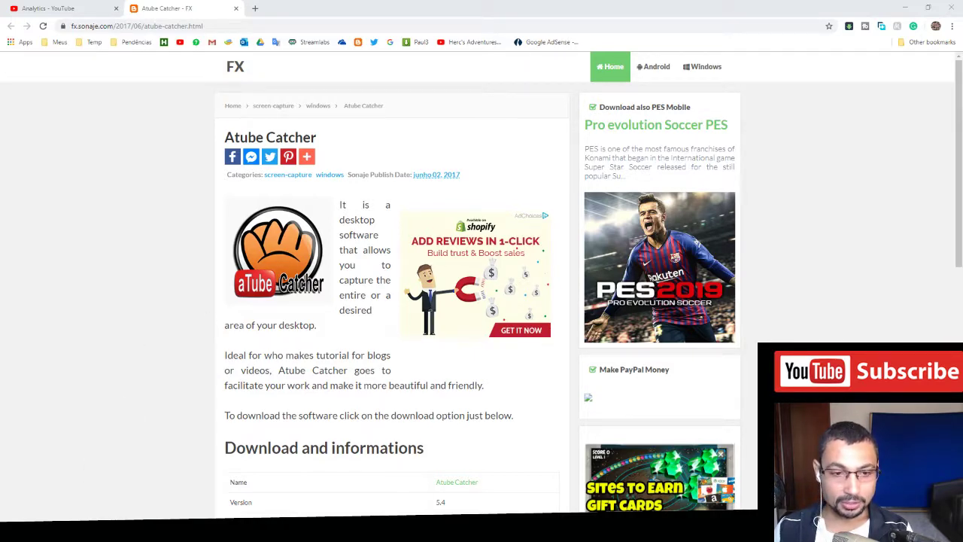
pyautogui.hotkey('alt', 'Tab')
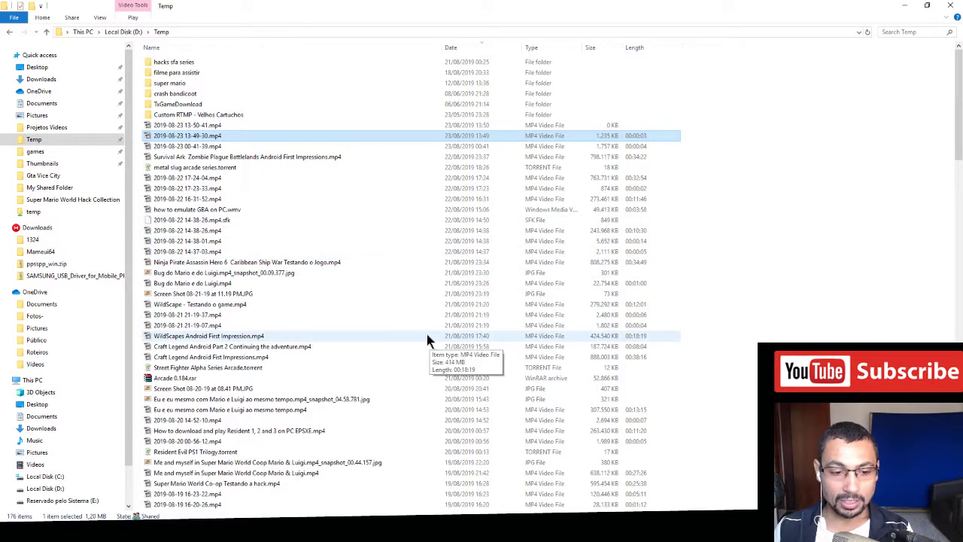
pyautogui.click(904, 5)
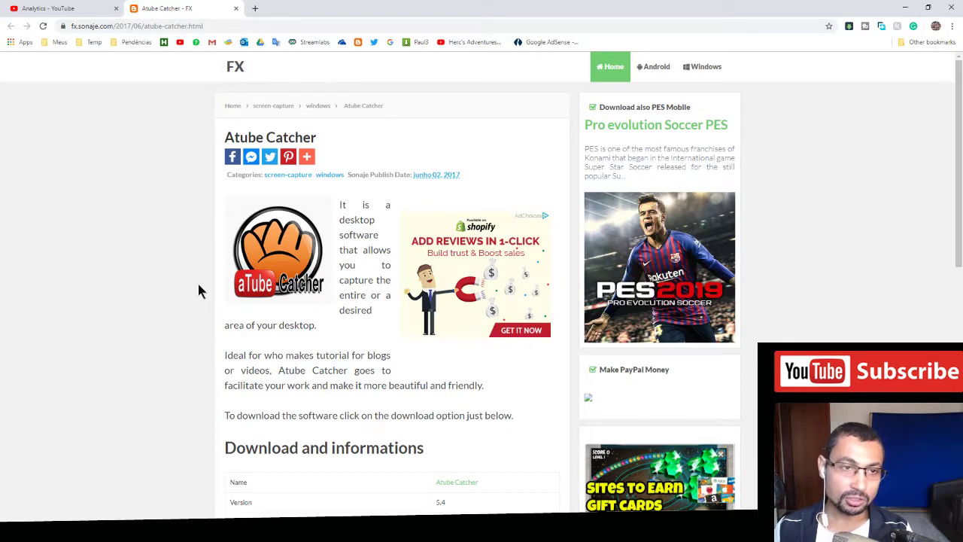
# Step: Start the aTube_Catcher.exe download from the page's download information table and cancel saving it
pyautogui.scroll(-3, 199, 289)
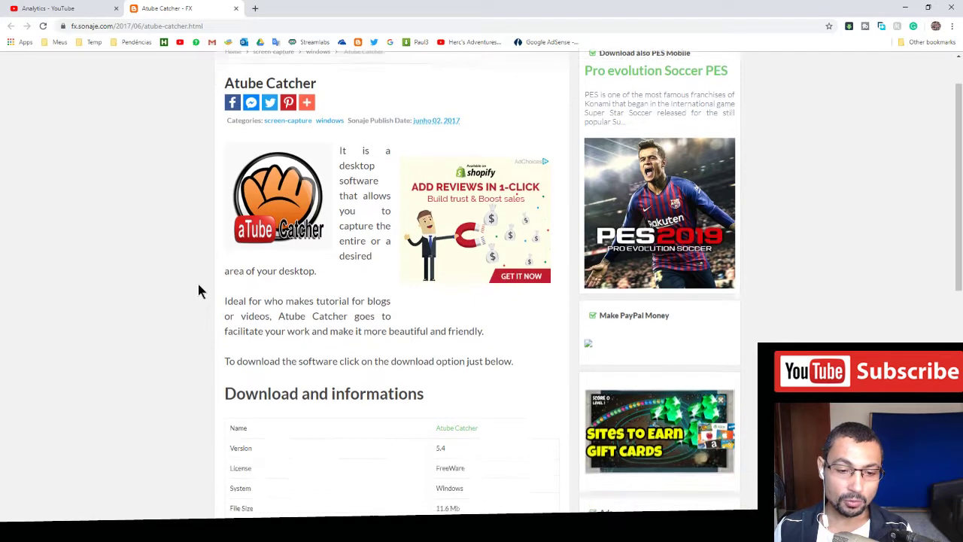
pyautogui.scroll(-1, 189, 271)
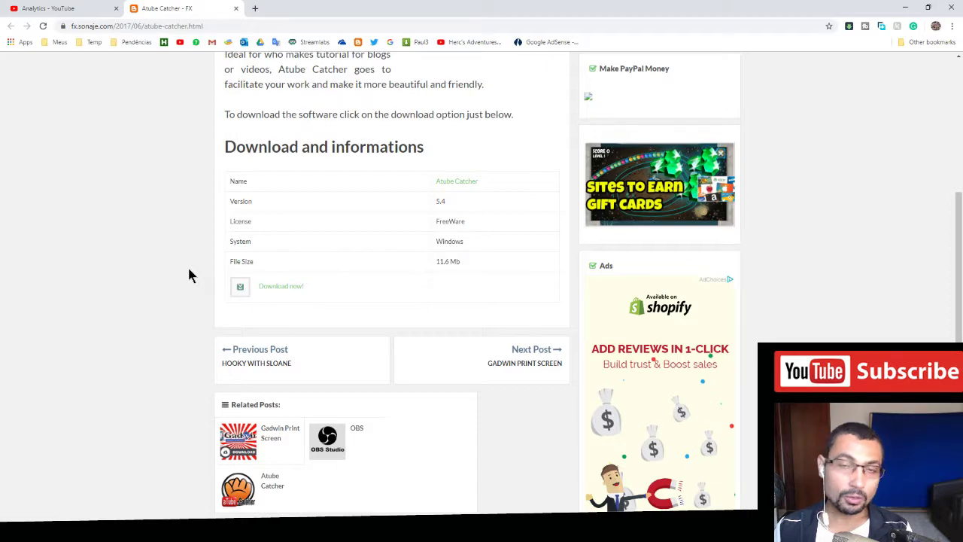
pyautogui.scroll(-1, 165, 262)
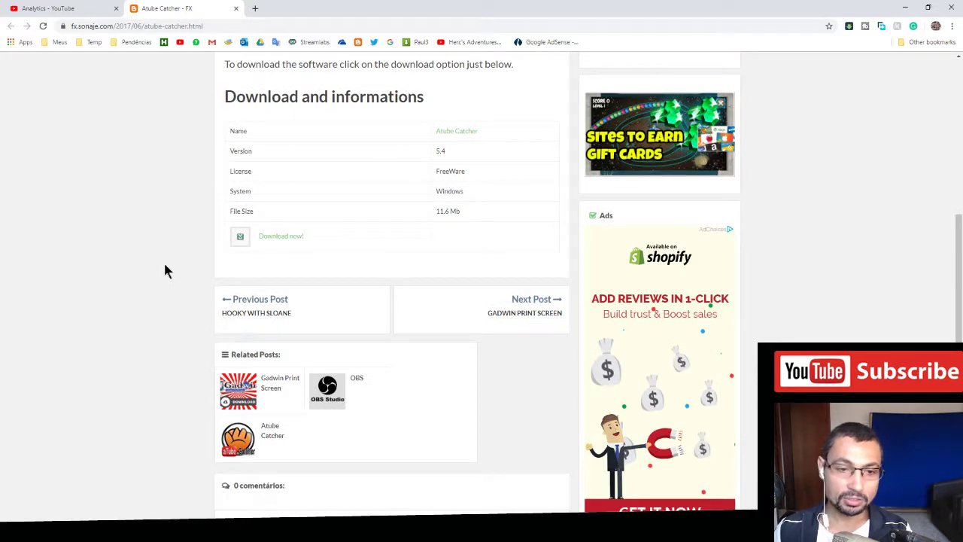
pyautogui.click(279, 238)
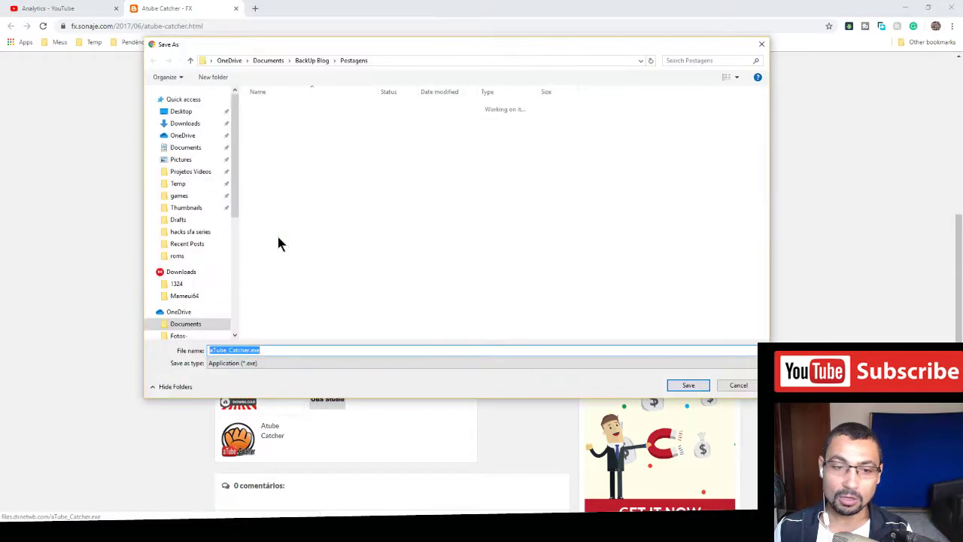
pyautogui.click(739, 385)
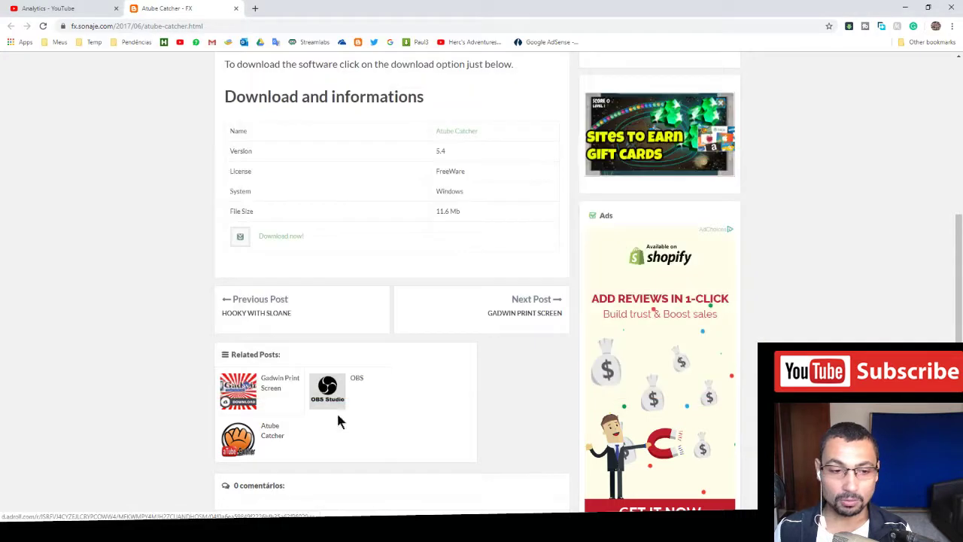
# Step: Search the computer for "atube" and launch the aTube Catcher app
pyautogui.press('super')
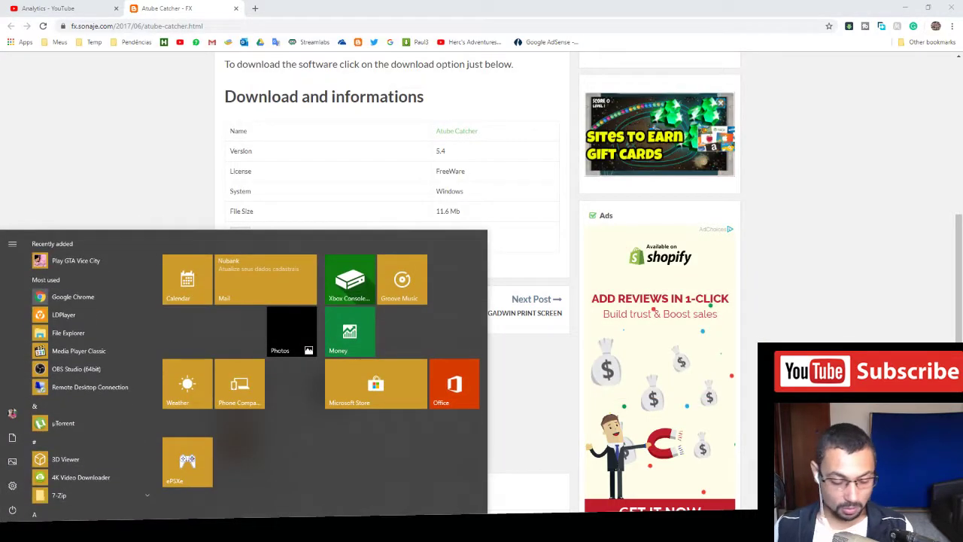
pyautogui.write('atube')
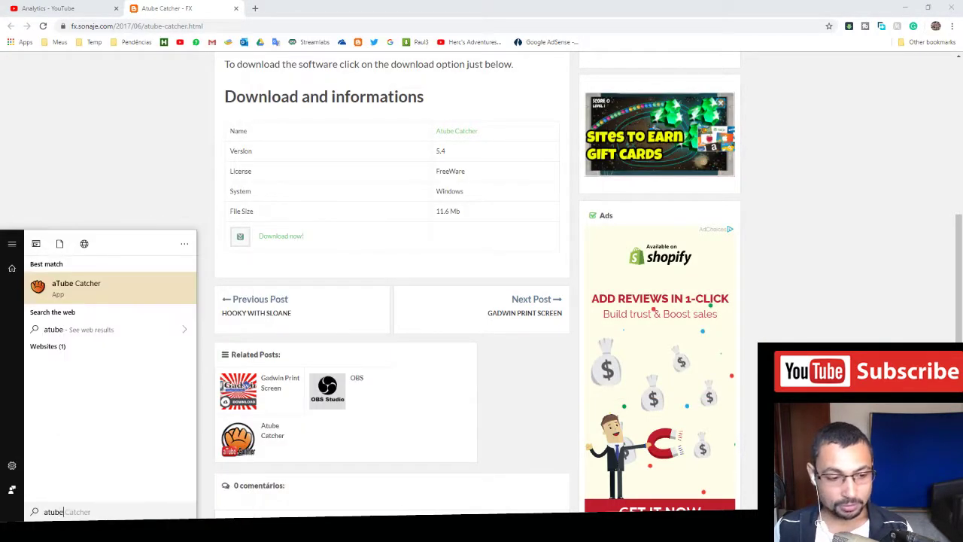
pyautogui.click(130, 291)
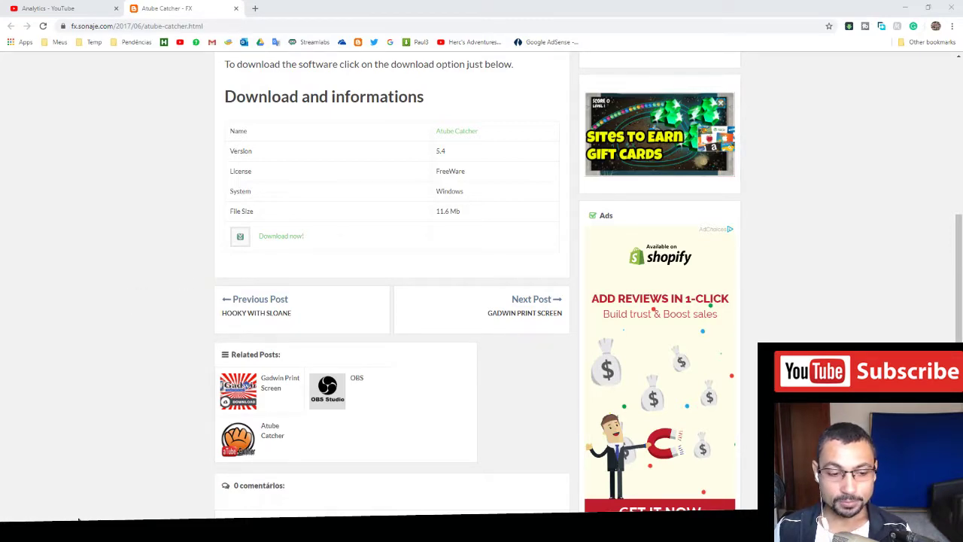
# Step: Switch to the Temp folder in File Explorer and sort its files by length, longest first
pyautogui.hotkey('alt', 'Tab')
pyautogui.click(298, 137)
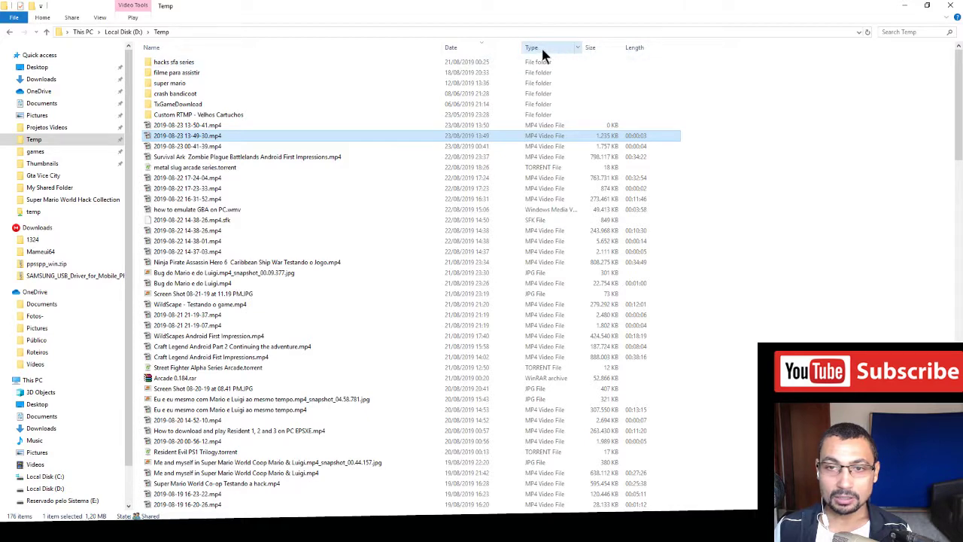
pyautogui.click(640, 48)
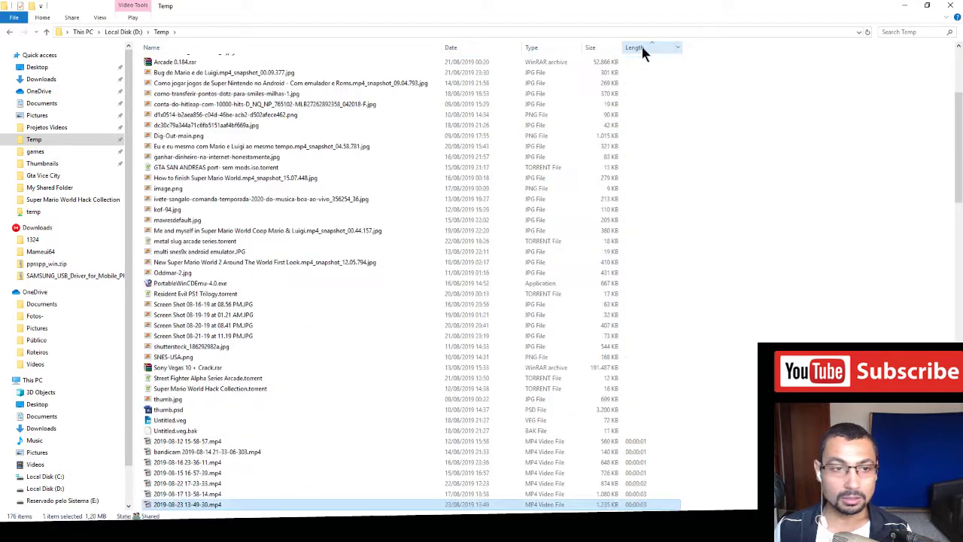
pyautogui.scroll(6, 416, 158)
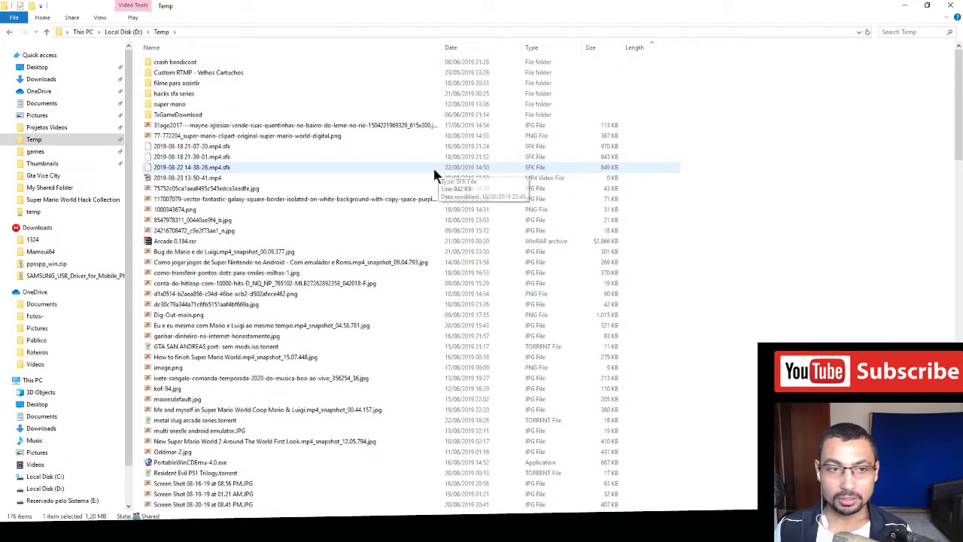
pyautogui.scroll(-20, 426, 165)
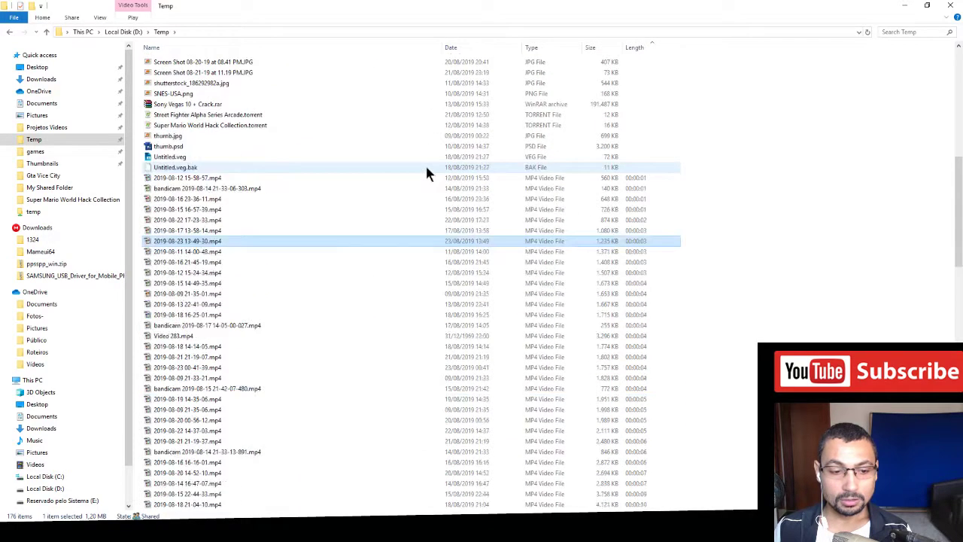
pyautogui.scroll(12, 424, 170)
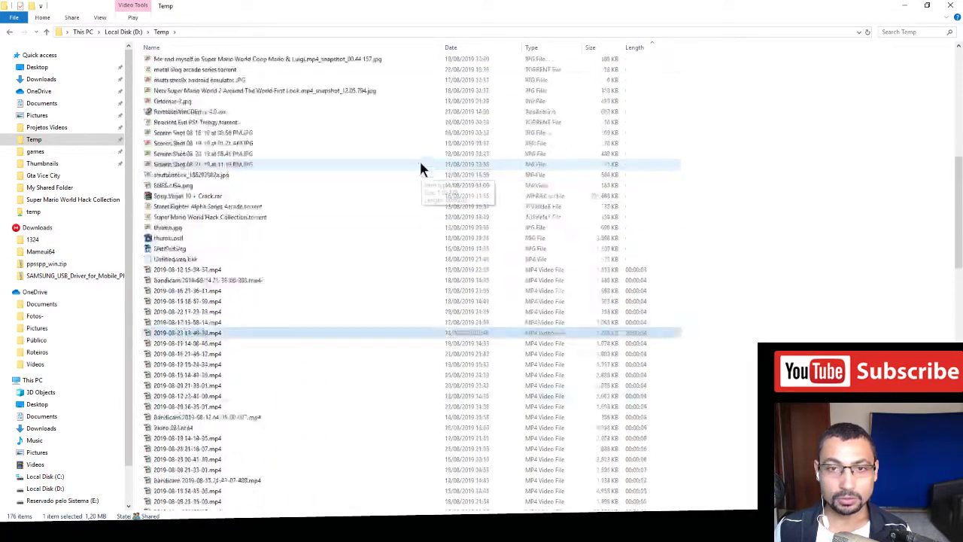
pyautogui.scroll(3, 429, 124)
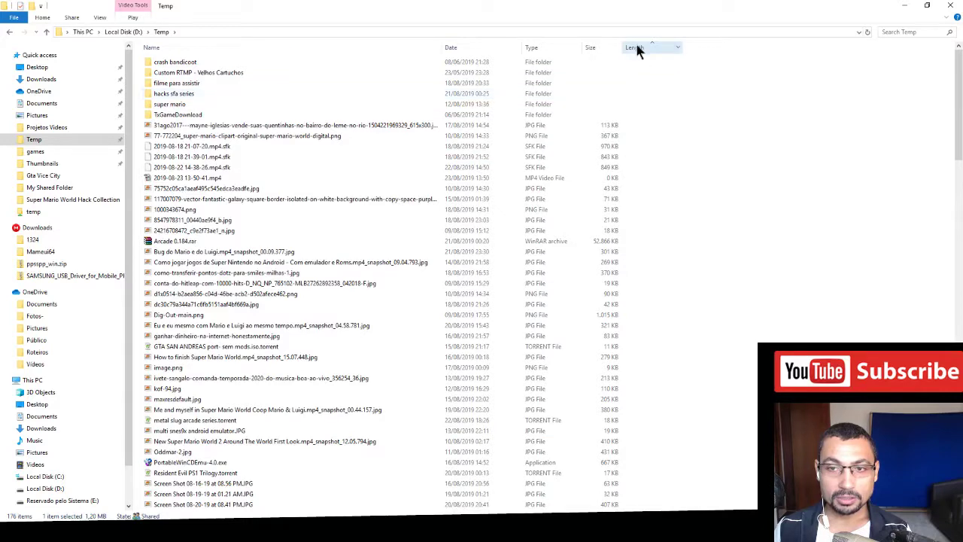
pyautogui.click(636, 47)
pyautogui.scroll(20, 652, 109)
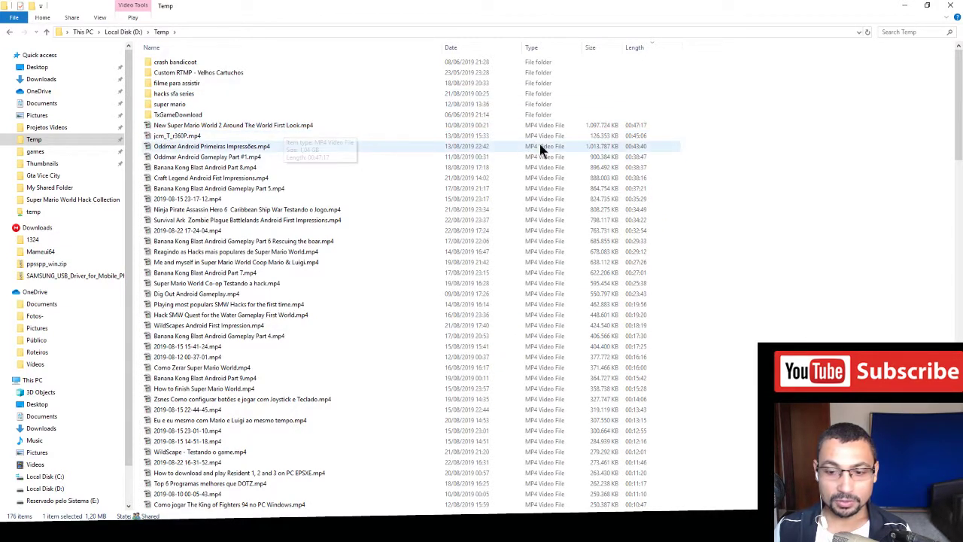
# Step: Switch to aTube Catcher, close its start-up launcher and move the main window away from the file names
pyautogui.click(626, 531)
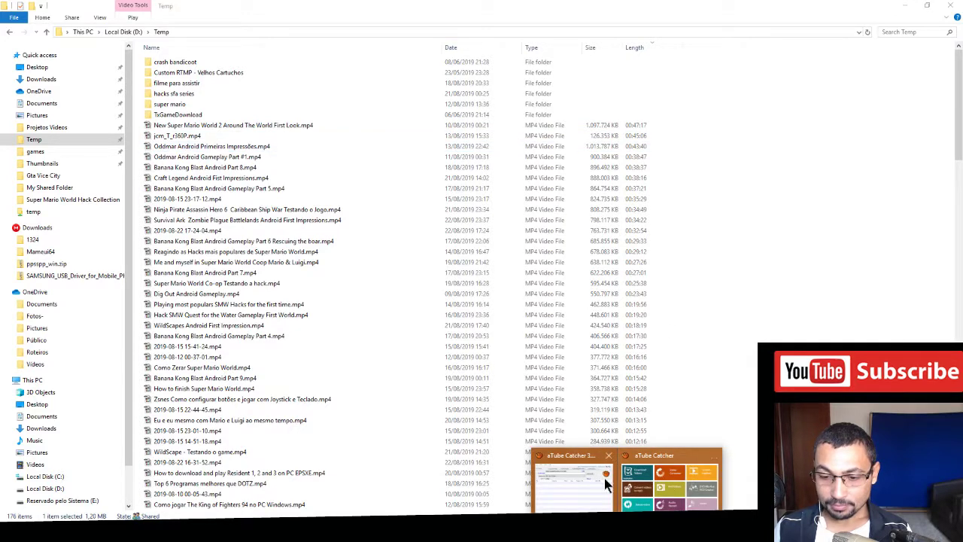
pyautogui.click(668, 480)
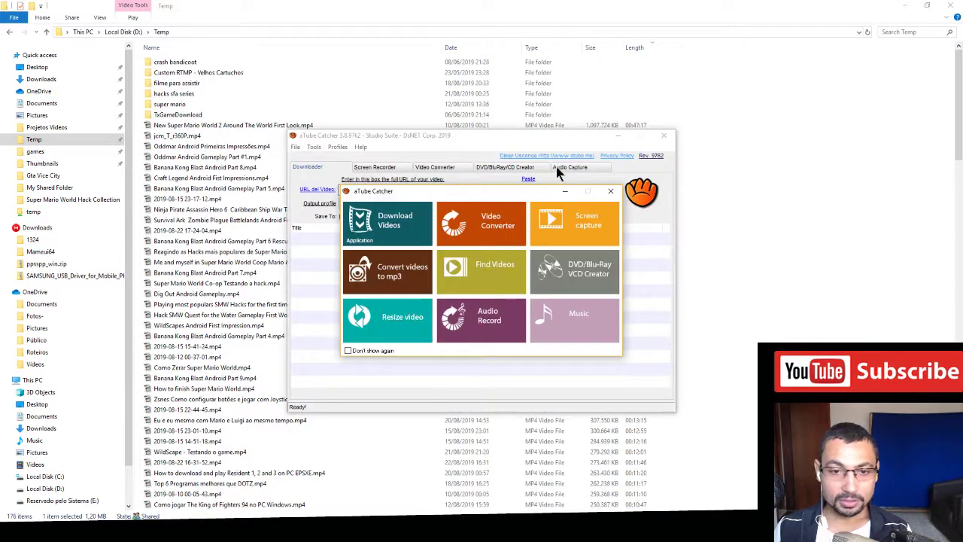
pyautogui.click(611, 193)
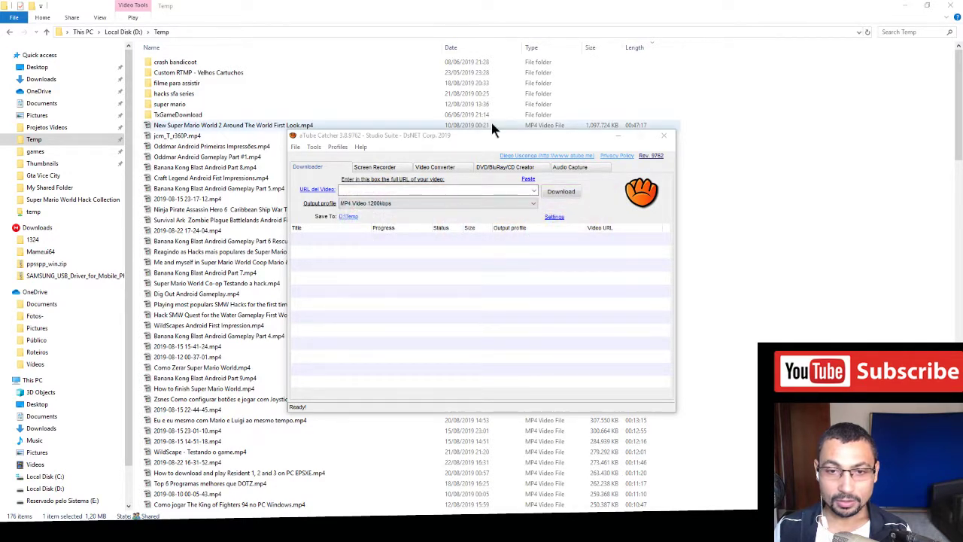
pyautogui.moveTo(483, 140); pyautogui.dragTo(589, 94)
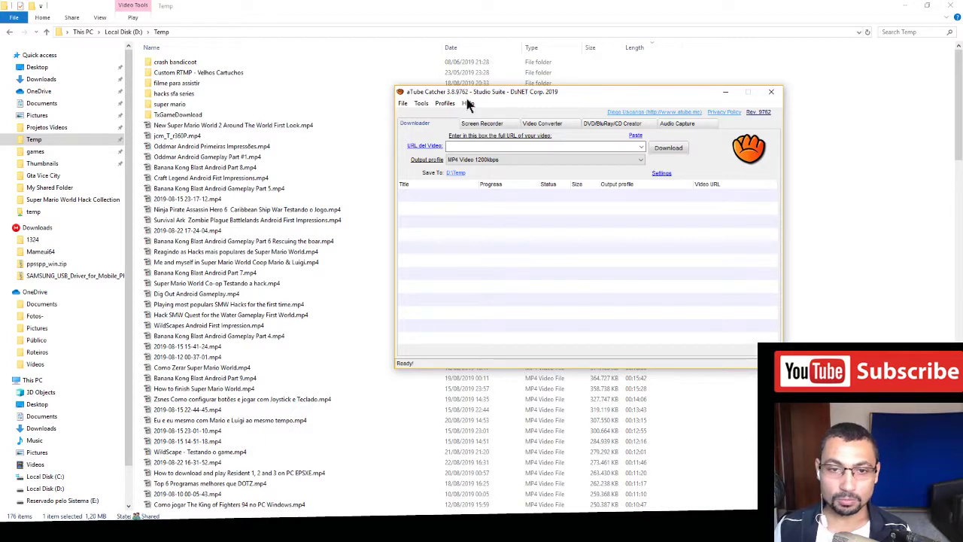
# Step: Load New Super Mario World 2 Around The World First Look.mp4 from D:\Temp as the source in the Video & Audio Crop Tool
pyautogui.click(421, 103)
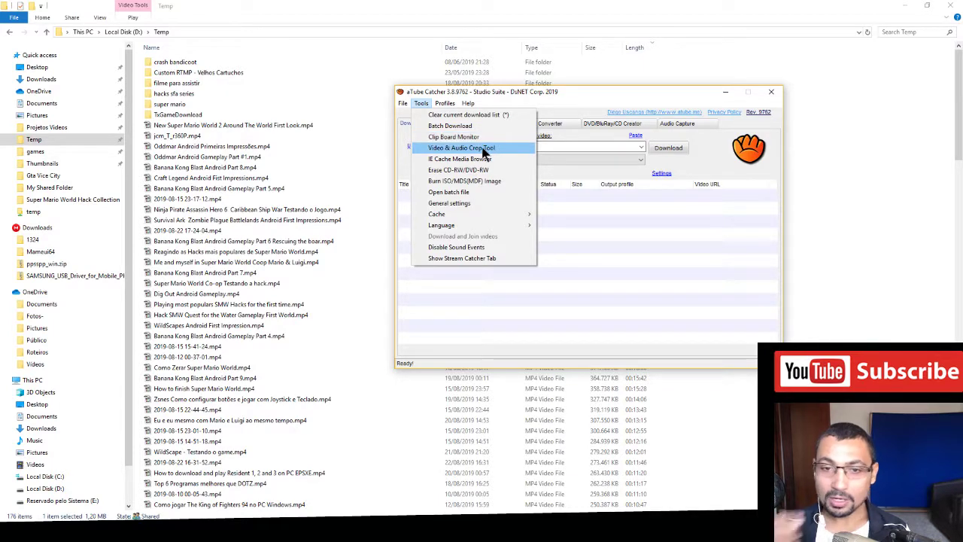
pyautogui.click(485, 149)
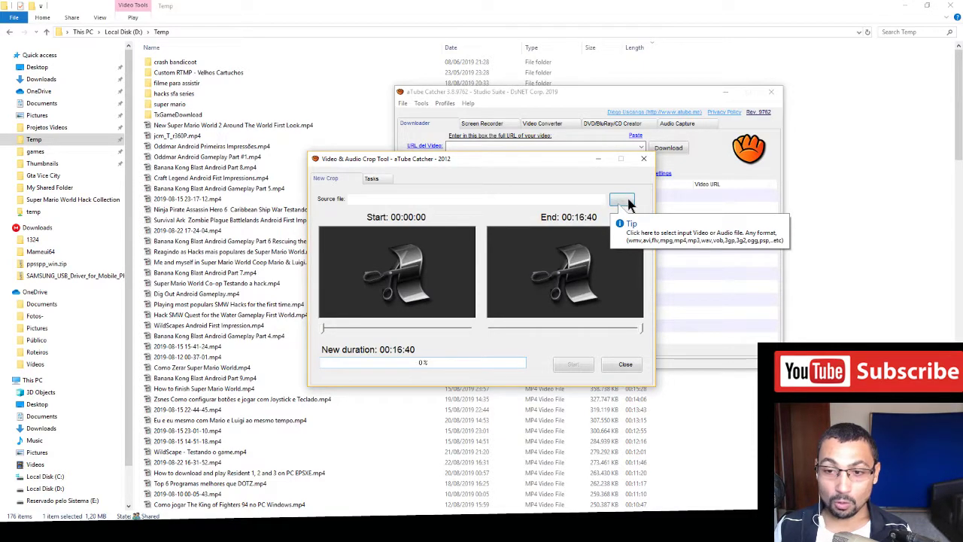
pyautogui.click(624, 201)
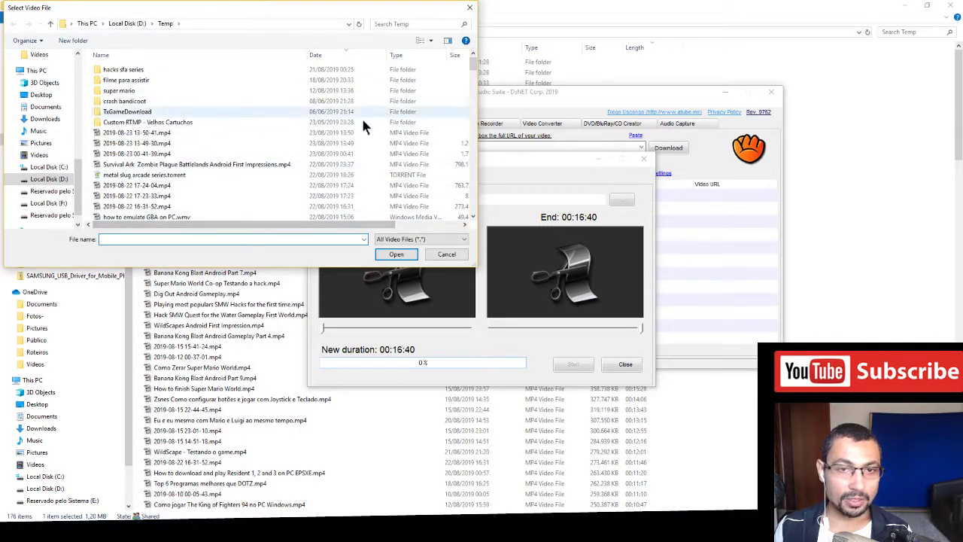
pyautogui.moveTo(296, 224); pyautogui.dragTo(399, 225)
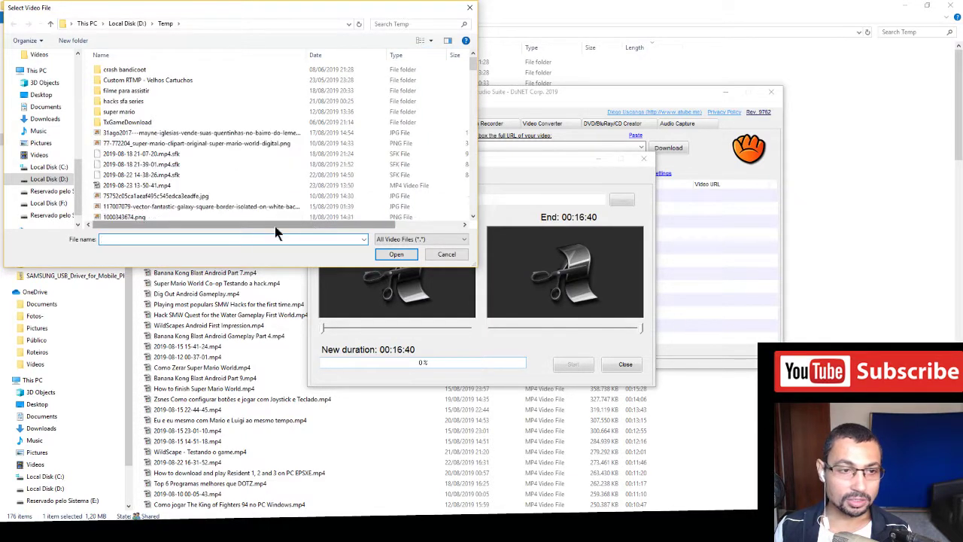
pyautogui.scroll(-5, 258, 166)
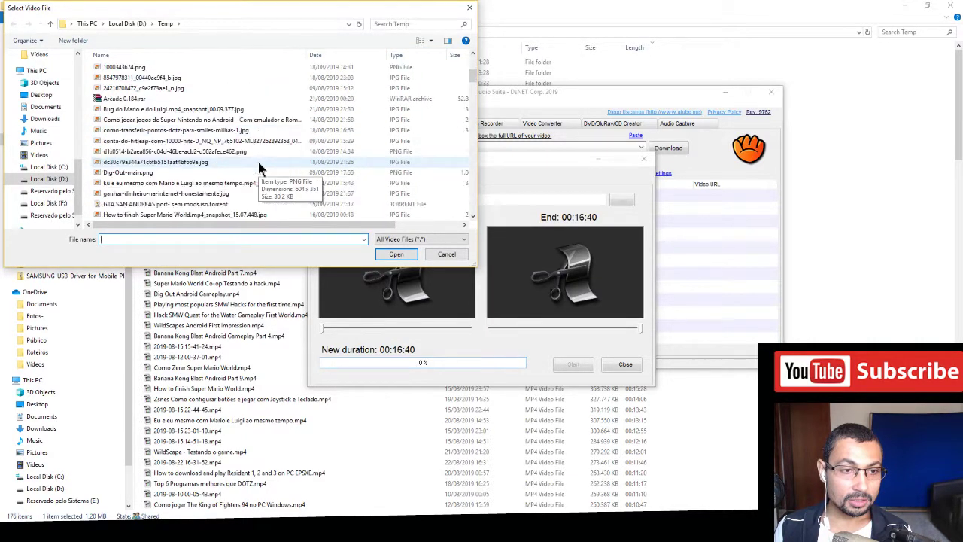
pyautogui.scroll(5, 258, 162)
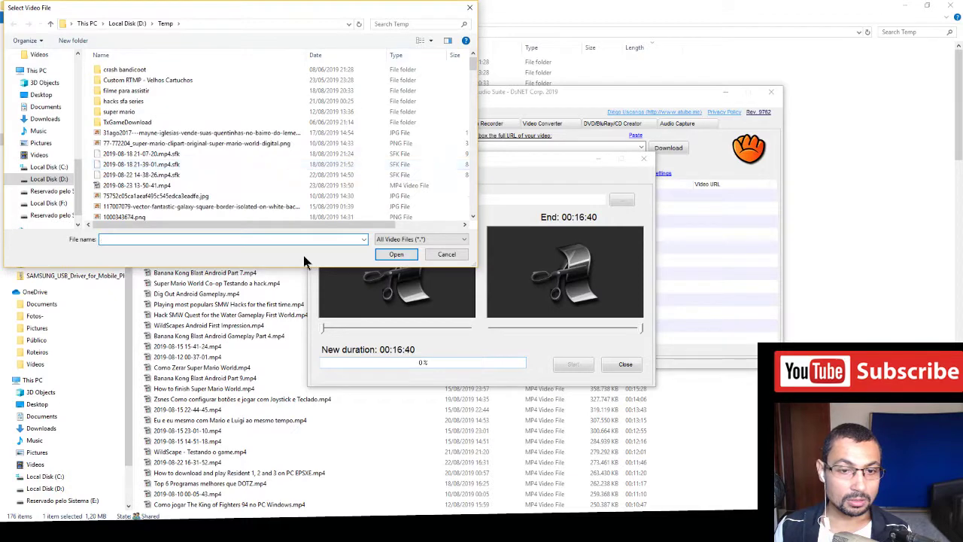
pyautogui.moveTo(316, 224); pyautogui.dragTo(441, 130)
pyautogui.click(434, 53)
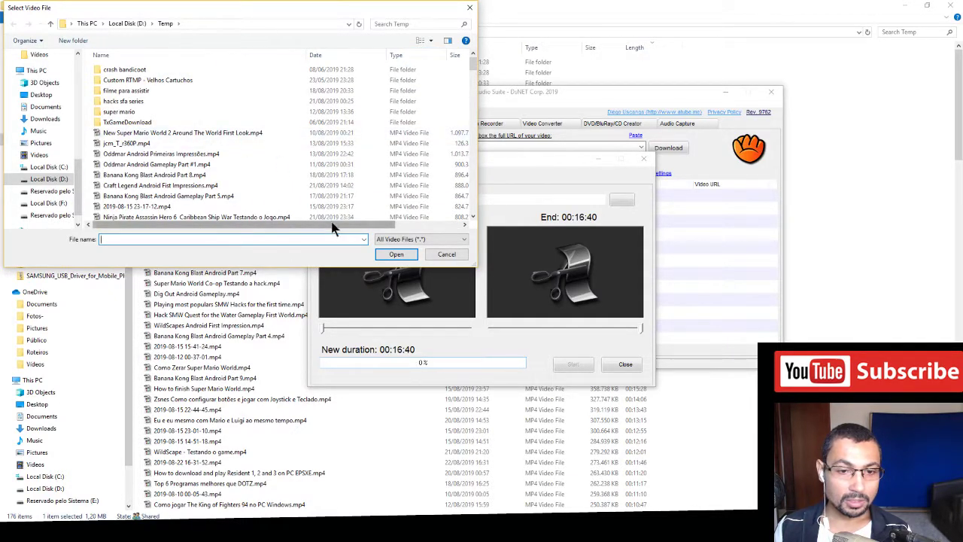
pyautogui.moveTo(331, 224); pyautogui.dragTo(421, 223)
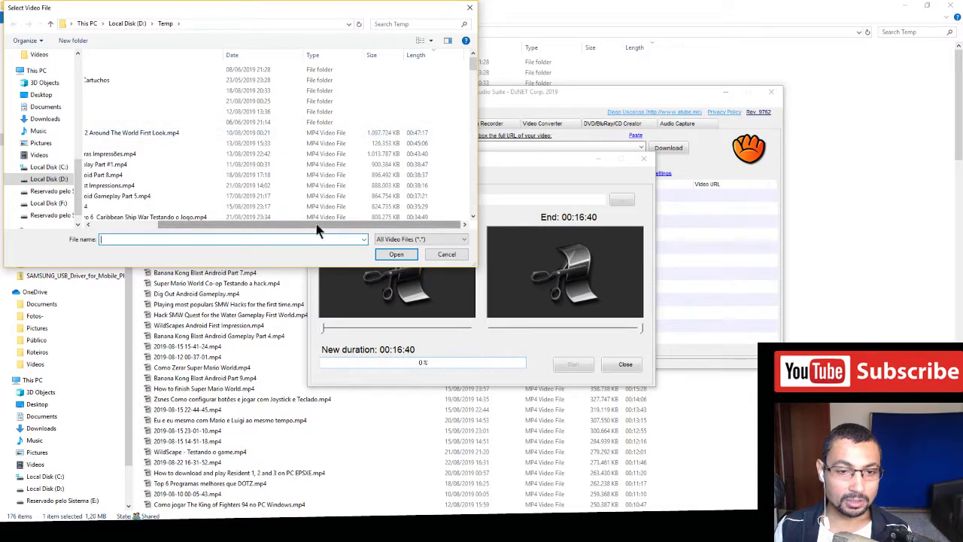
pyautogui.moveTo(317, 225); pyautogui.dragTo(248, 225)
pyautogui.click(161, 132)
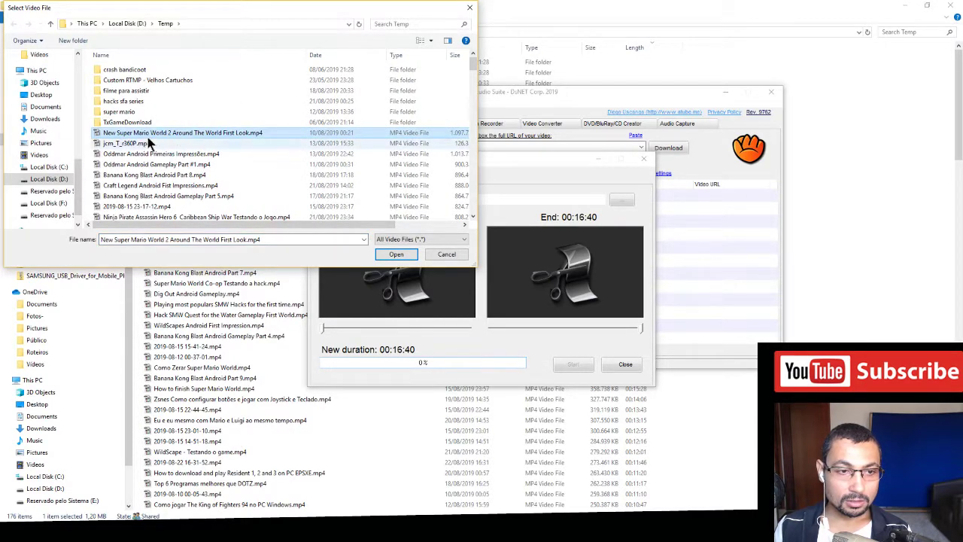
pyautogui.click(395, 254)
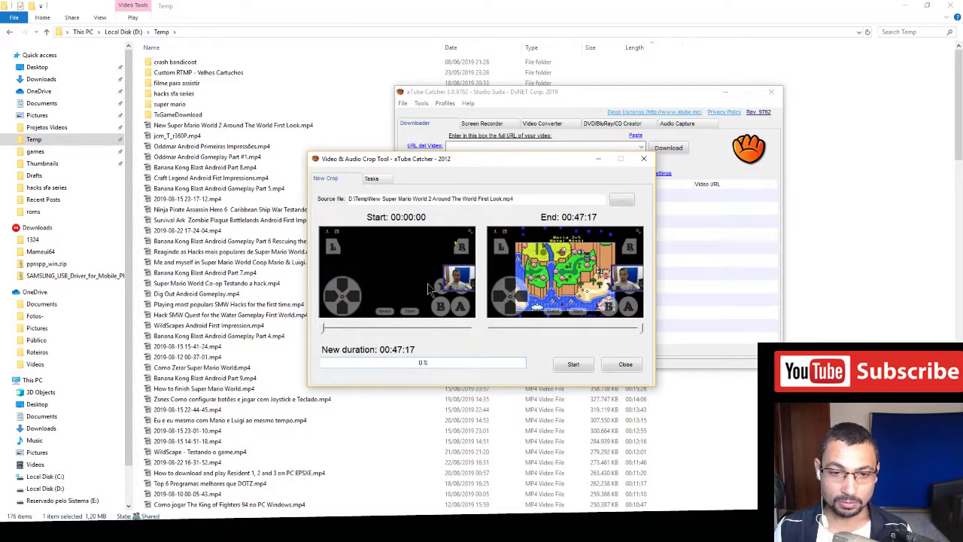
# Step: Set the crop range to start at 00:10:13 and end at 00:11:16, and move the crop window higher
pyautogui.moveTo(322, 332); pyautogui.dragTo(354, 332)
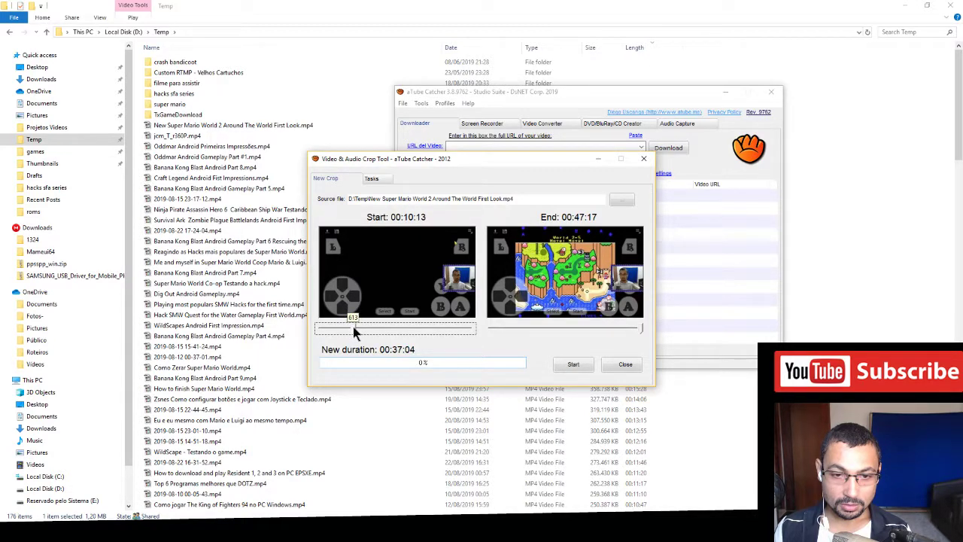
pyautogui.click(567, 327)
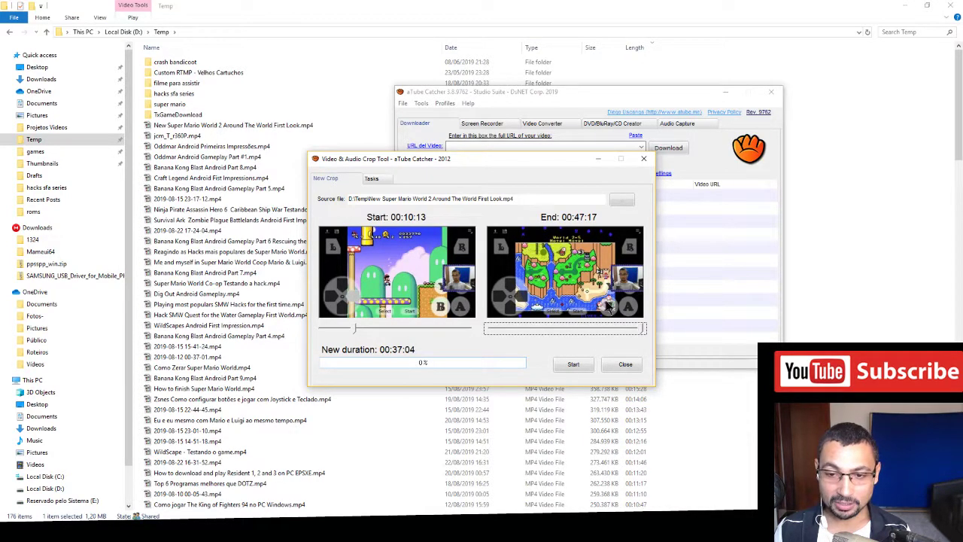
pyautogui.moveTo(641, 328); pyautogui.dragTo(528, 341)
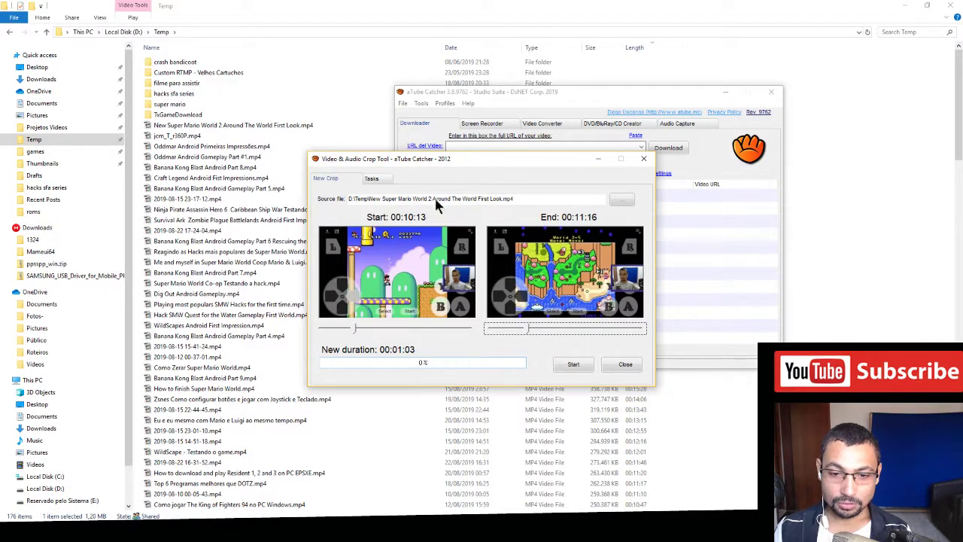
pyautogui.moveTo(467, 159); pyautogui.dragTo(431, 77)
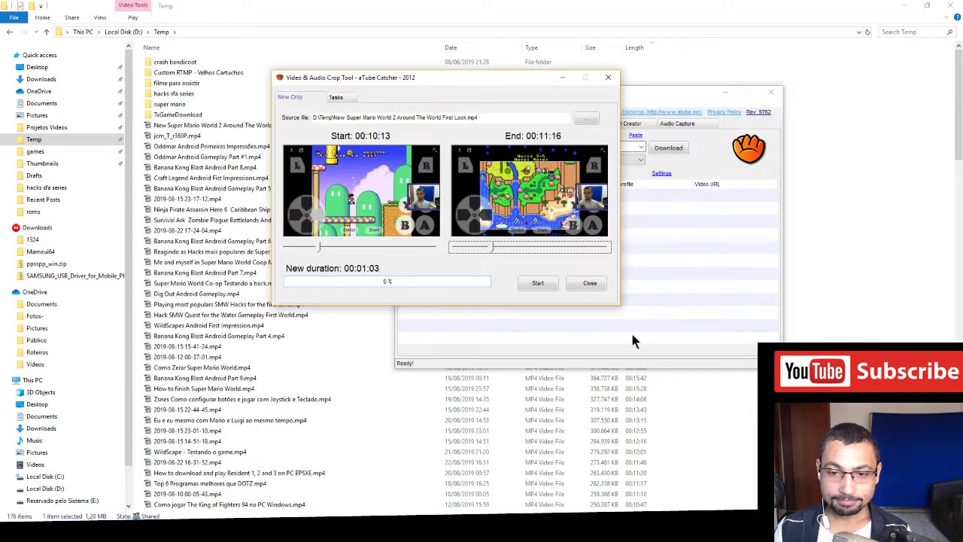
# Step: Run the crop on the selected range and dismiss the completion message
pyautogui.click(538, 285)
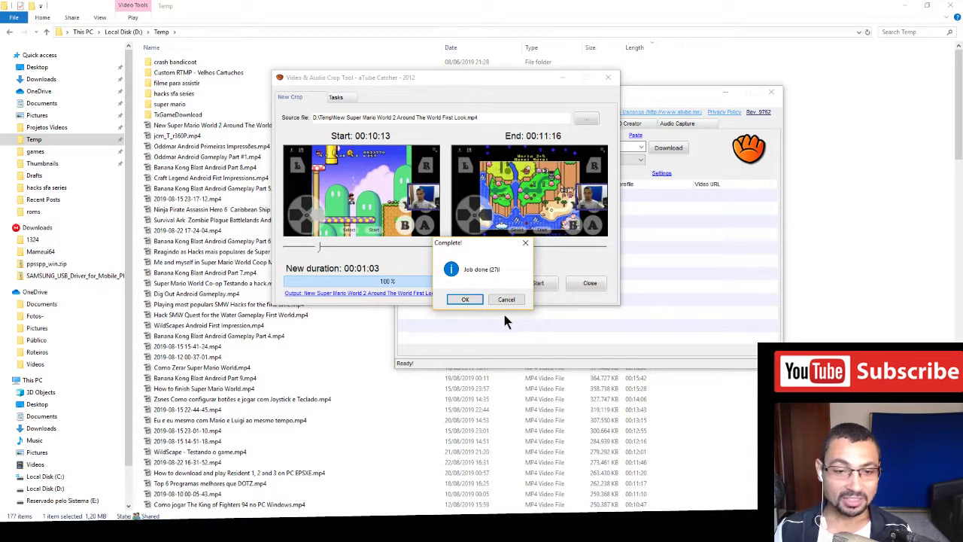
pyautogui.click(466, 299)
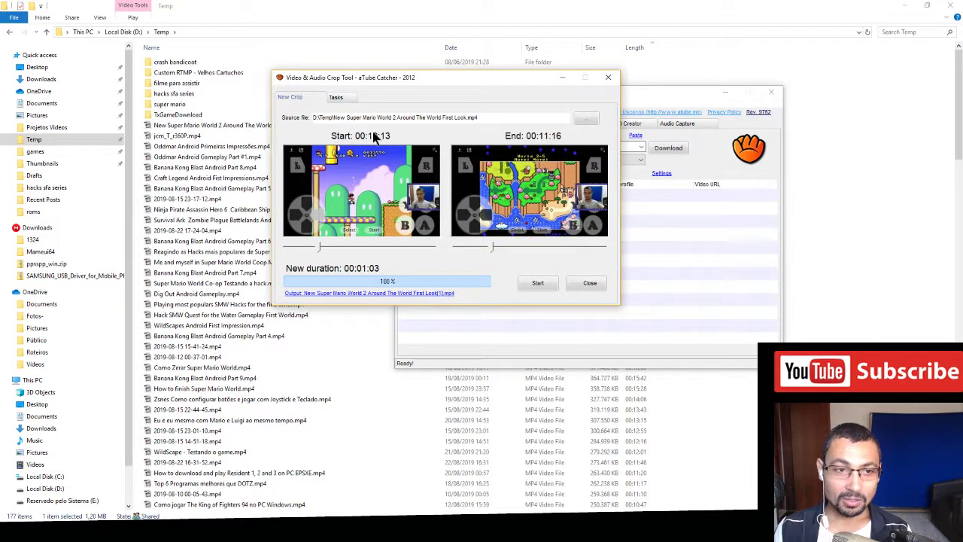
# Step: Switch to File Explorer and check the size and length of the original New Super Mario World 2 Around The World First Look.mp4
pyautogui.click(193, 127)
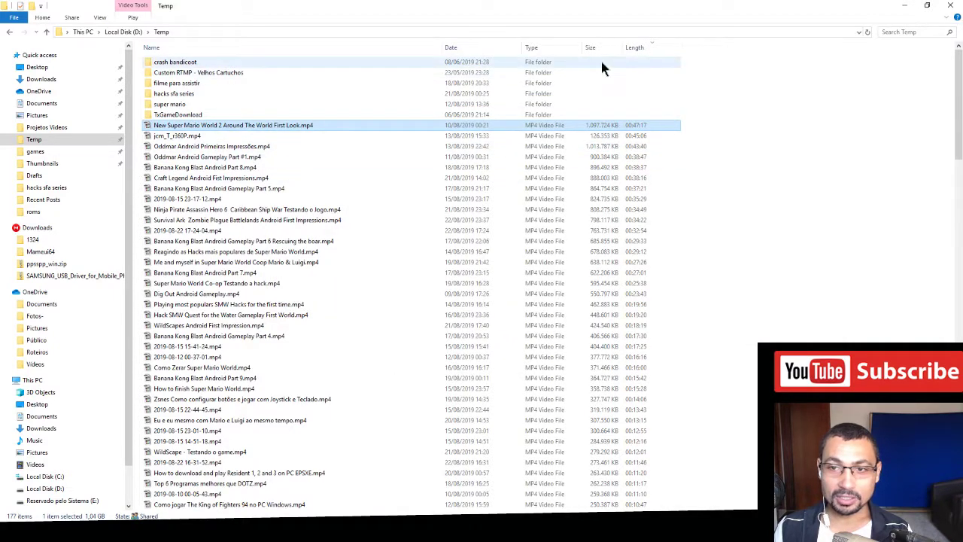
pyautogui.click(185, 136)
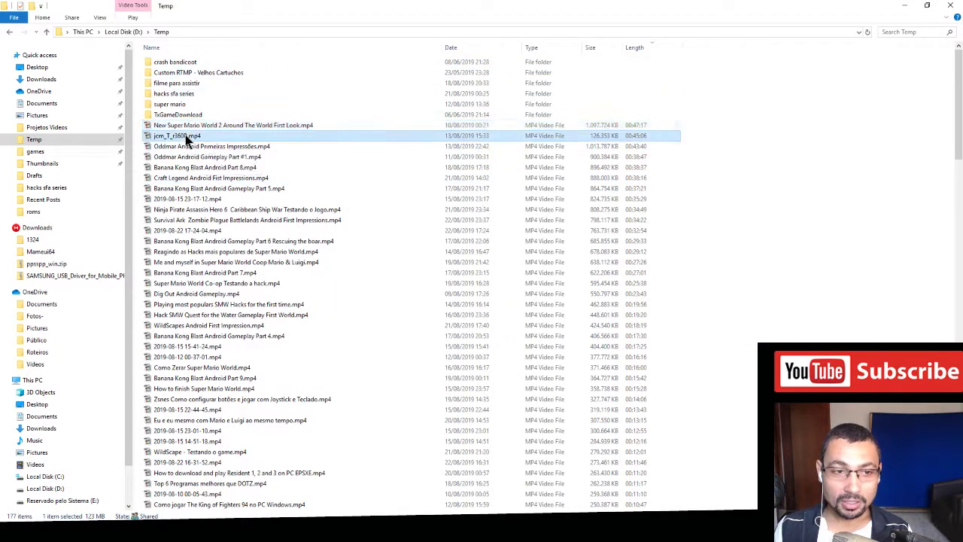
pyautogui.click(419, 126)
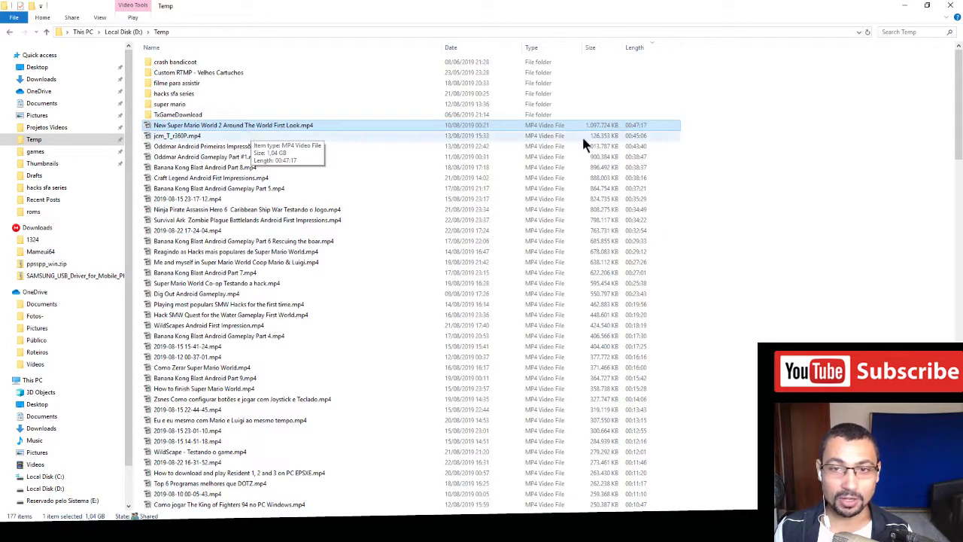
# Step: Sort the Temp folder by date, newest first, and open the cropped New Super Mario World 2 Around The World First Look[1].mp4 for playback
pyautogui.click(452, 48)
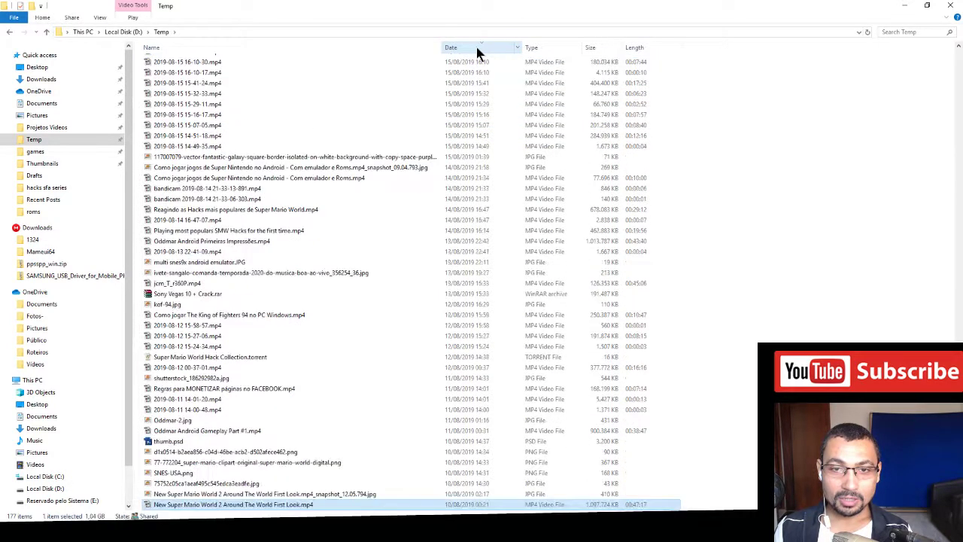
pyautogui.scroll(6, 391, 143)
pyautogui.scroll(15, 391, 143)
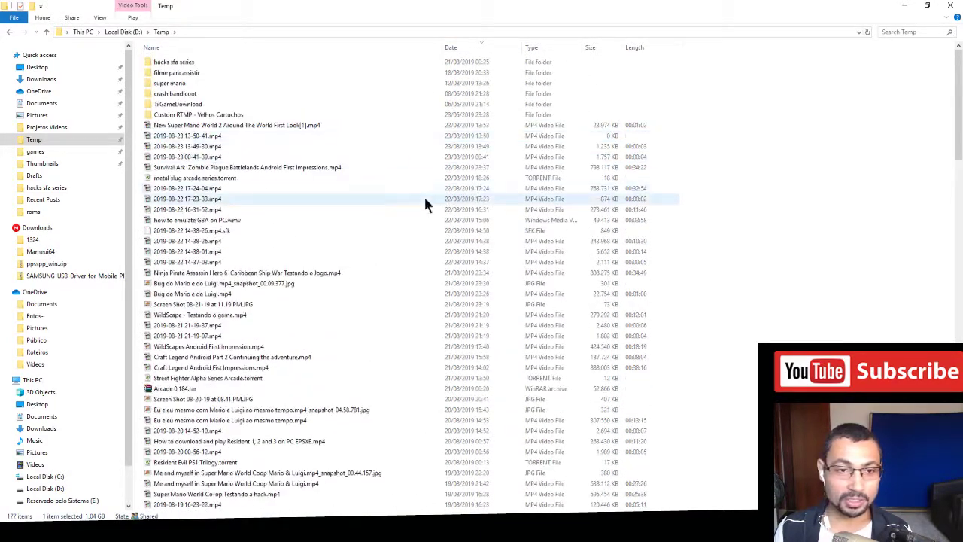
pyautogui.click(298, 131)
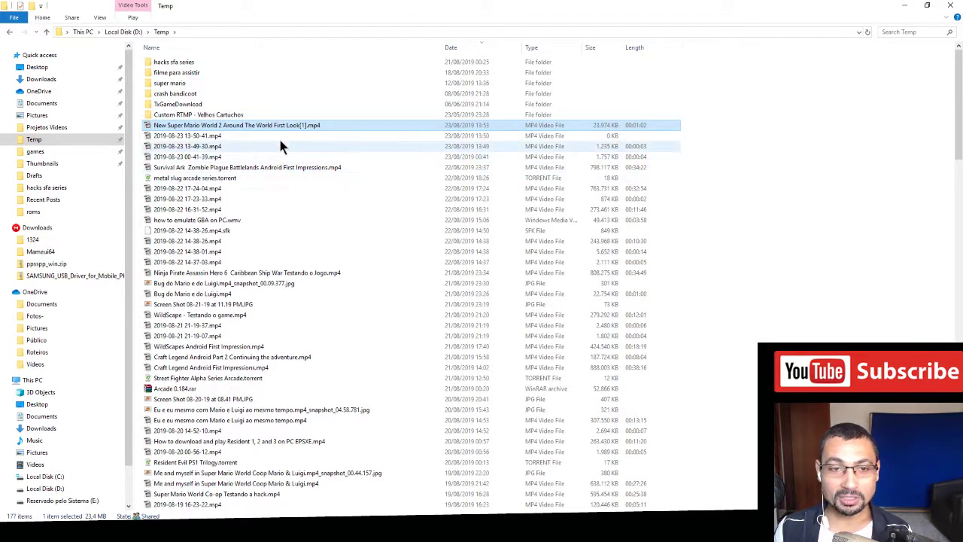
pyautogui.press('Return')
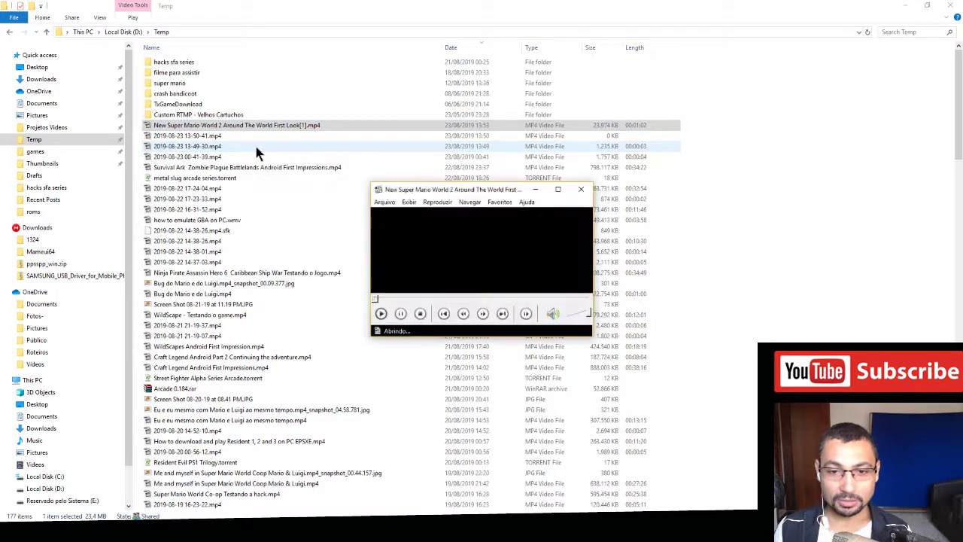